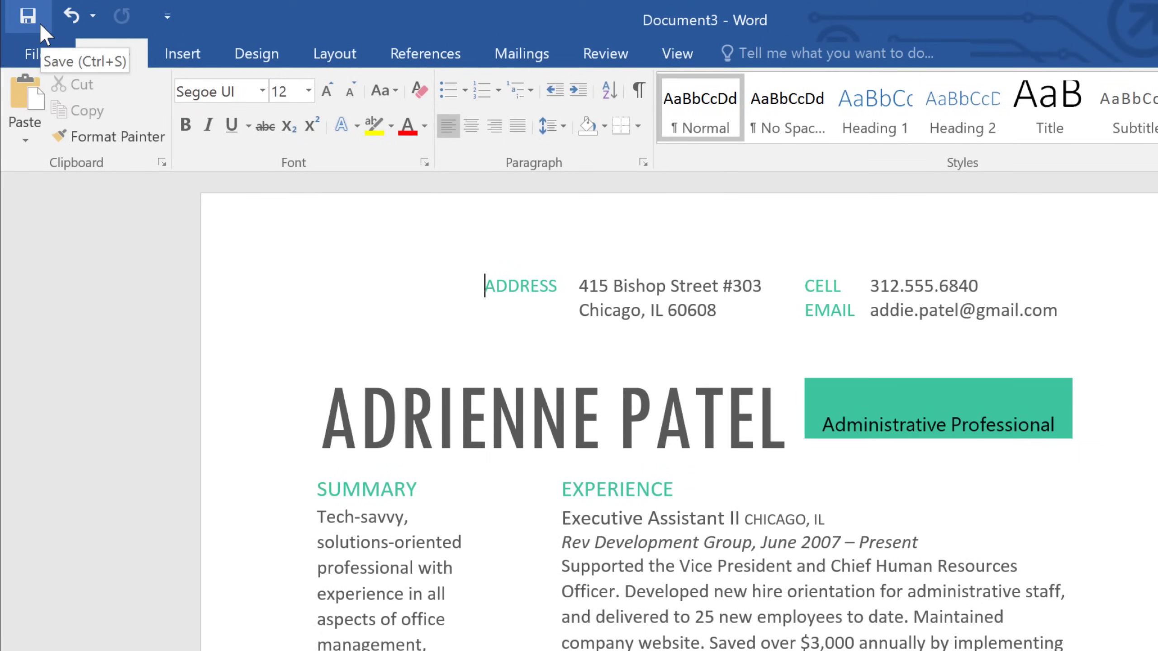
Save the résumé to the Documents folder as a Word document named 'Resume'.
{"action": "left_click", "coordinate": [40, 23]}
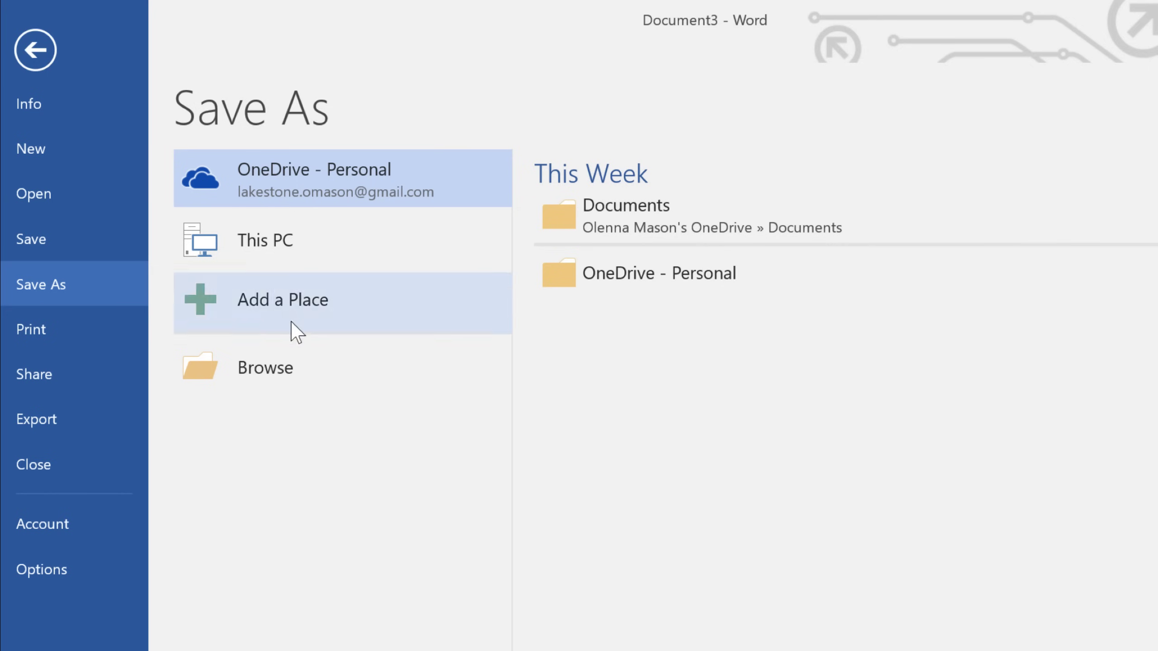
{"action": "left_click", "coordinate": [305, 361]}
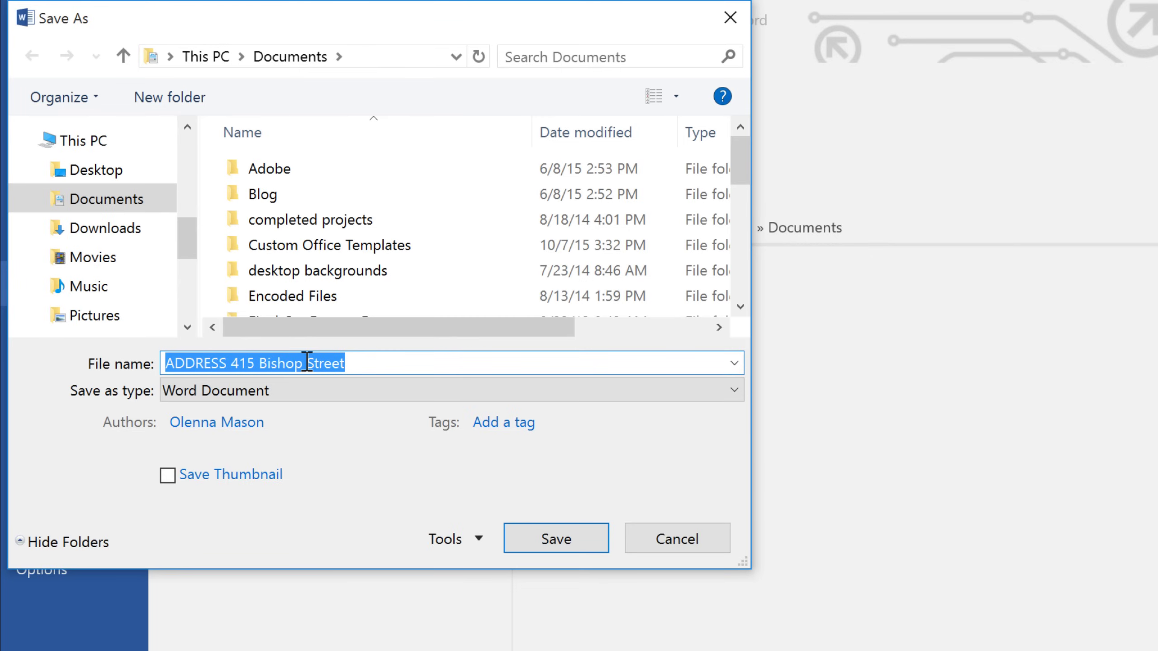
{"action": "type", "text": "Resum"}
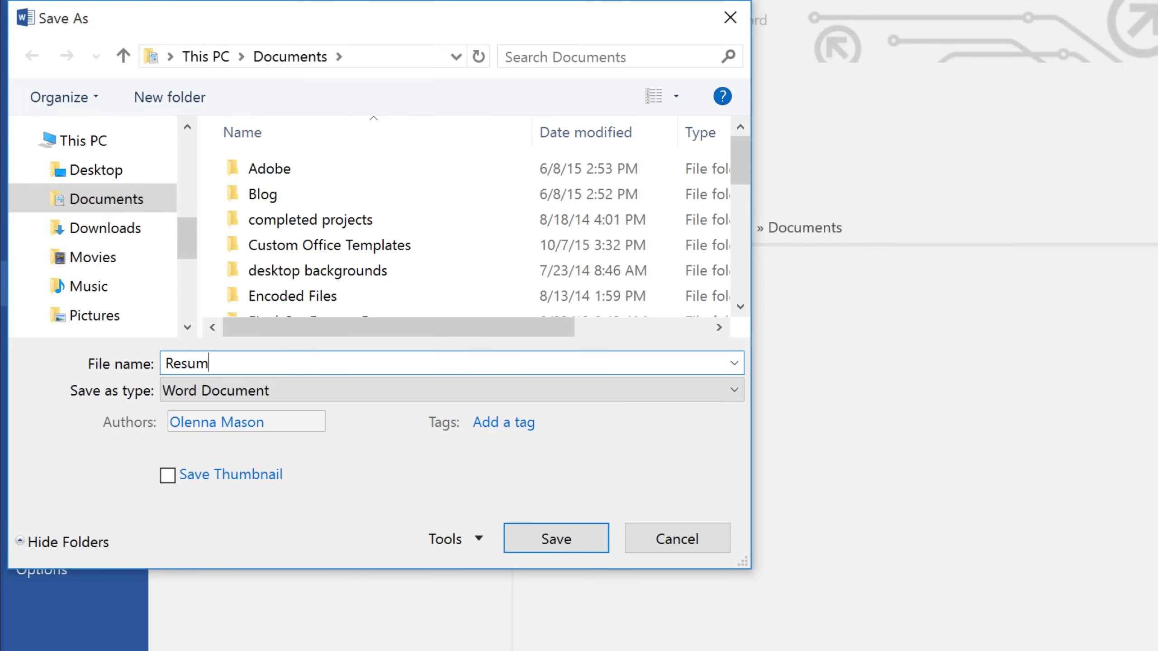
{"action": "type", "text": "e"}
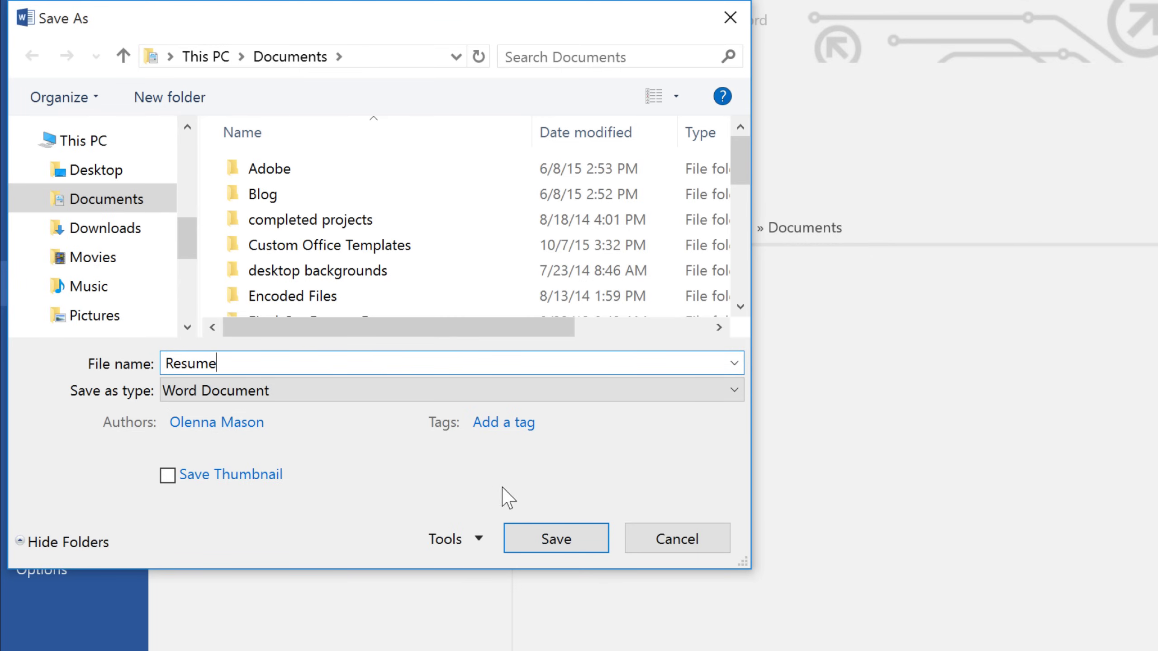
{"action": "left_click", "coordinate": [522, 535]}
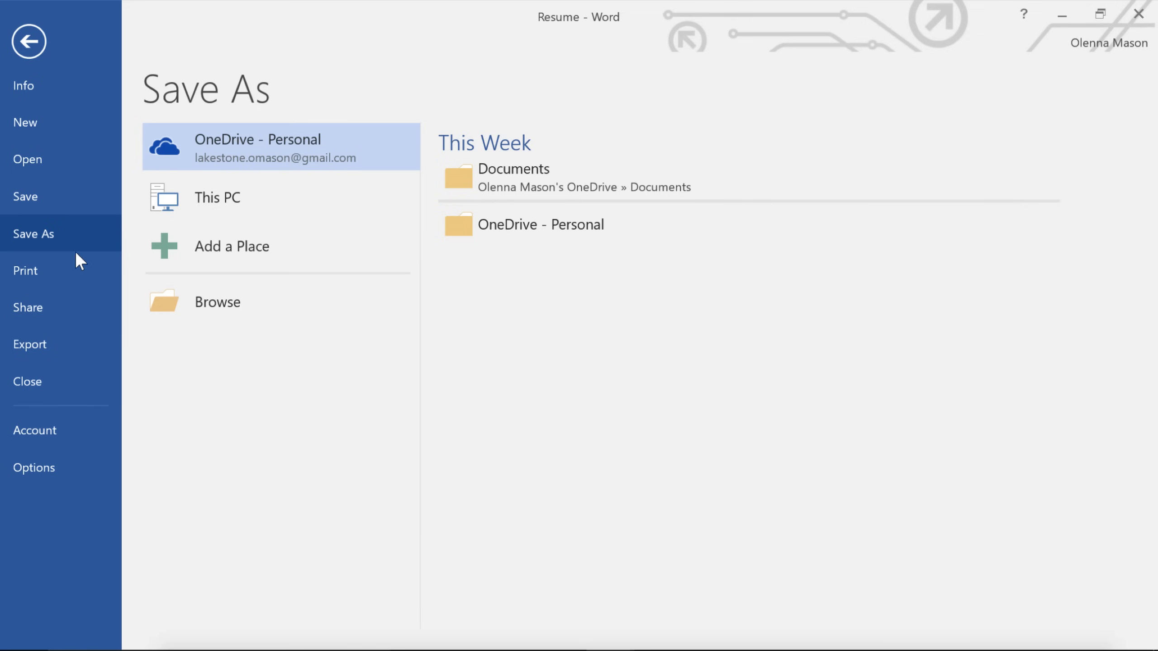
Turn on 'Save to Computer by default' in Word's Save options and apply it.
{"action": "left_click", "coordinate": [74, 459]}
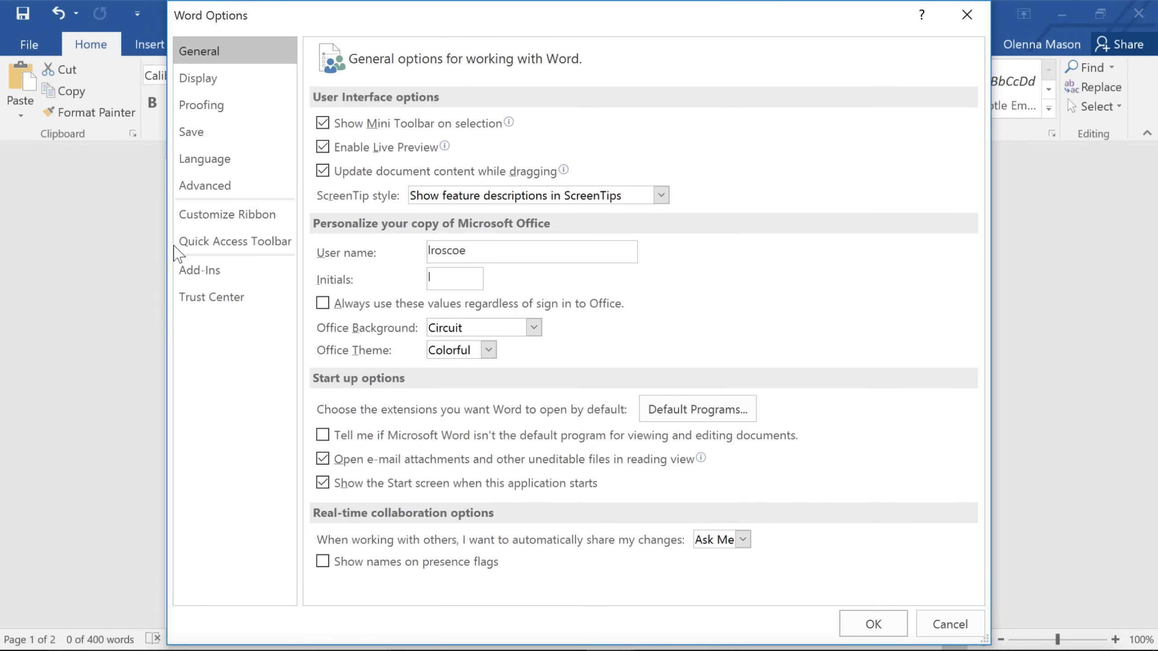
{"action": "left_click", "coordinate": [221, 144]}
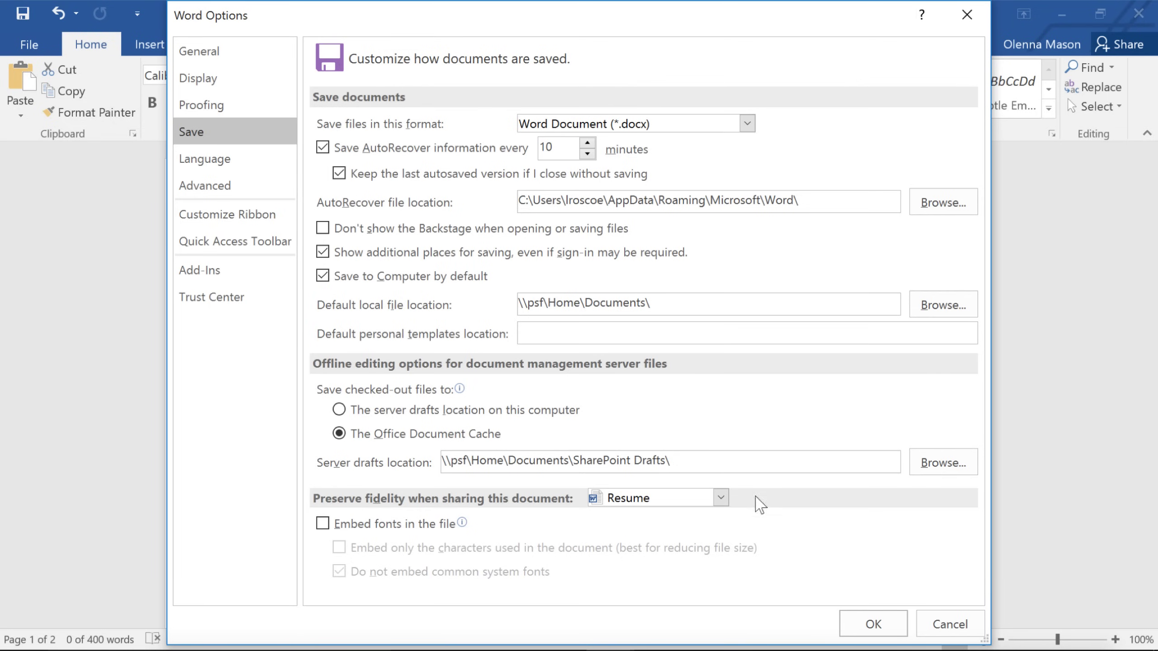
{"action": "left_click", "coordinate": [856, 628]}
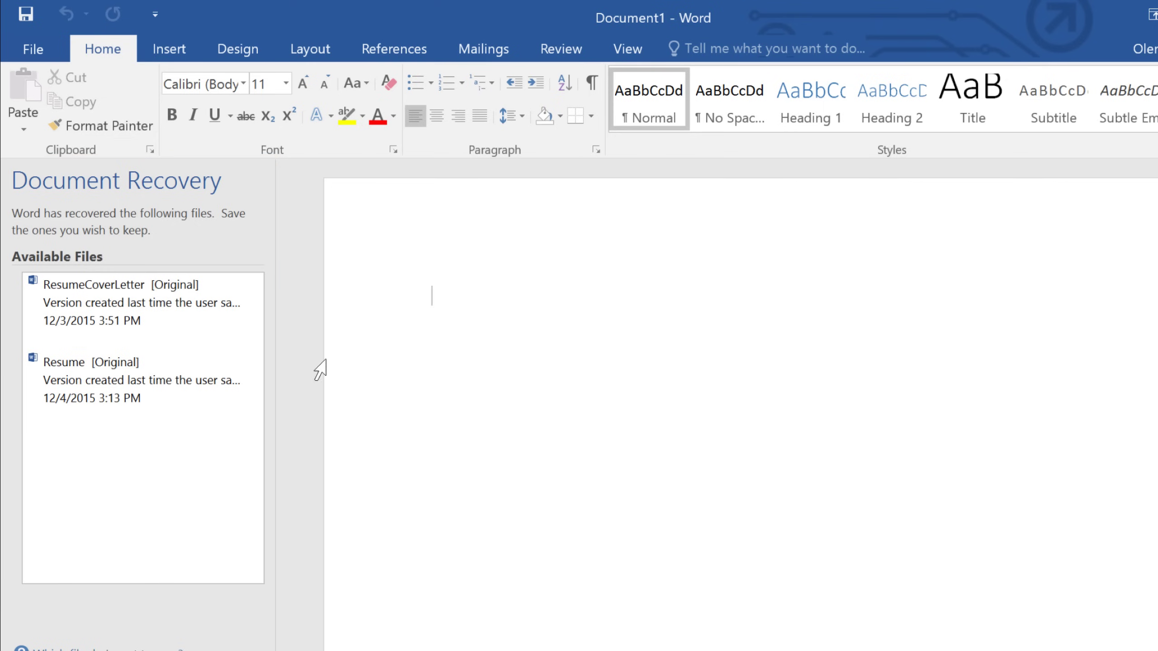
Open the recovered ResumeCoverLetter entry from the Document Recovery pane.
{"action": "left_click", "coordinate": [160, 306]}
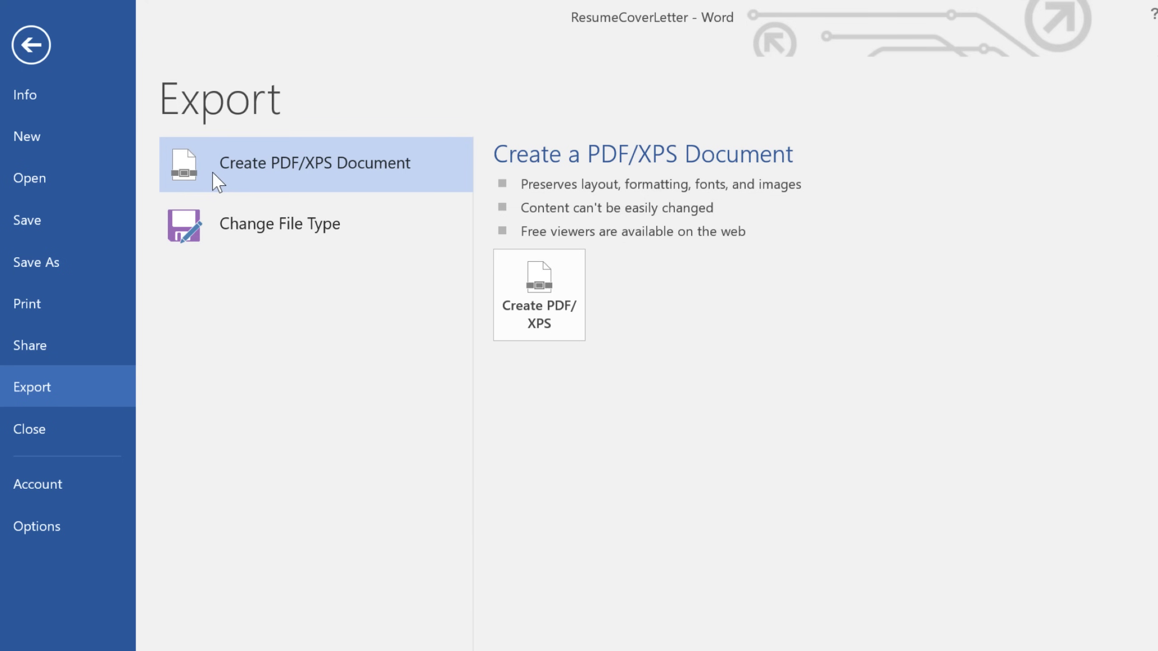
Choose Word 97-2003 Document as the export file type for ResumeCoverLetter.
{"action": "left_click", "coordinate": [212, 227]}
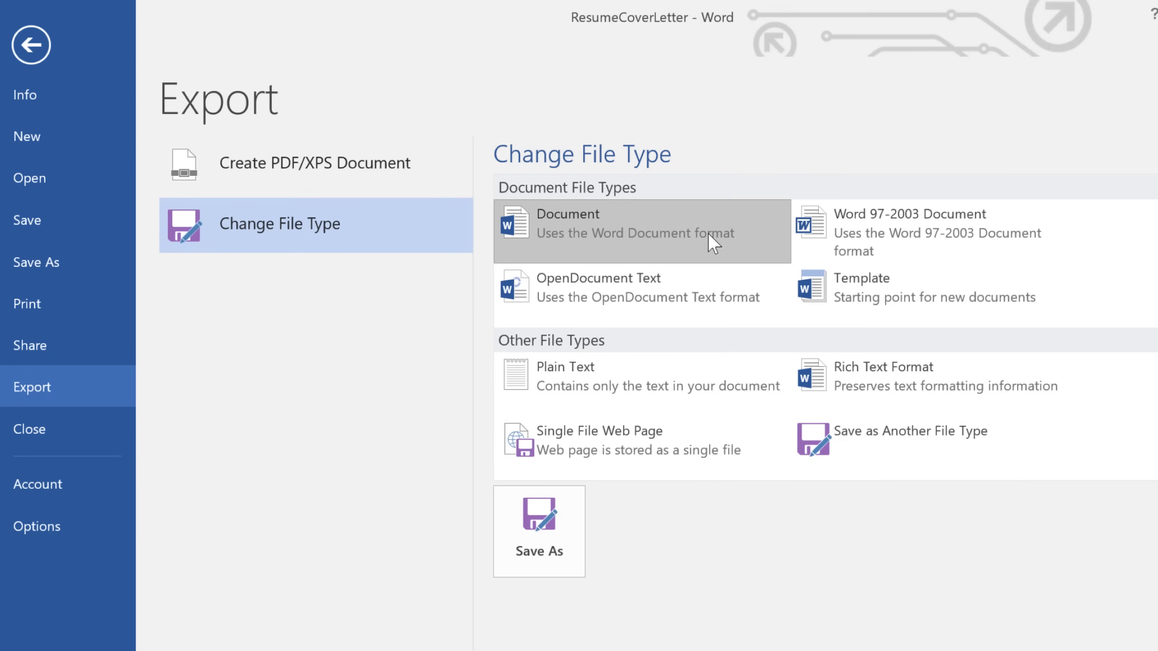
{"action": "left_click", "coordinate": [812, 234]}
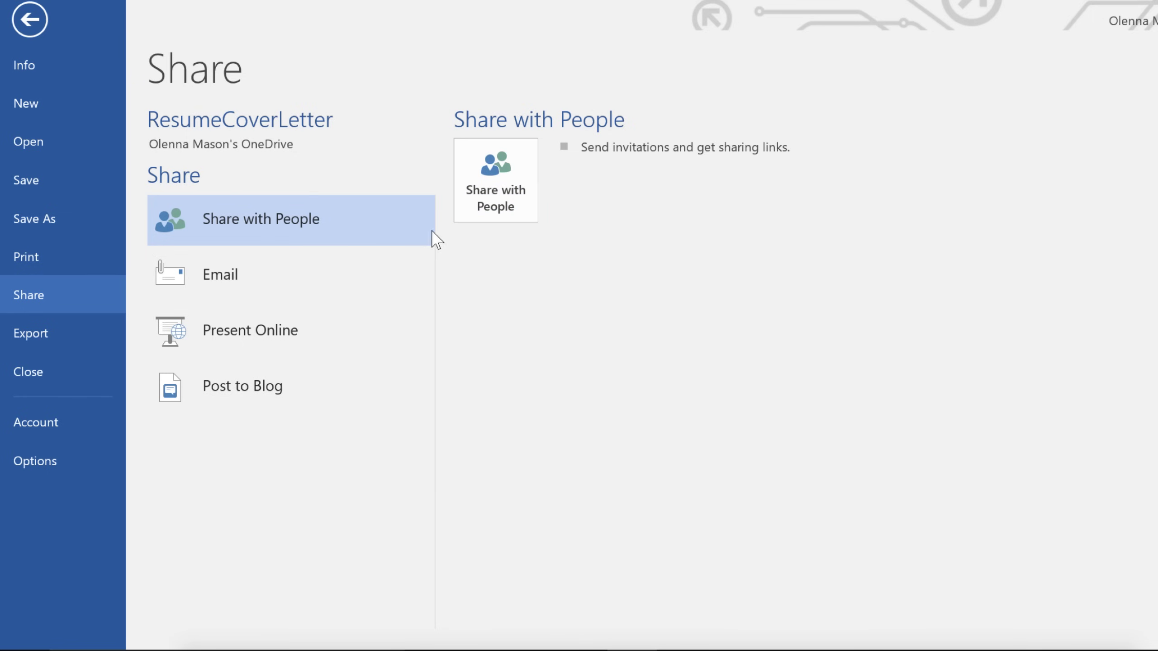
Show the Email sharing options for ResumeCoverLetter: attachment, link, PDF, XPS, or internet fax.
{"action": "left_click", "coordinate": [383, 275]}
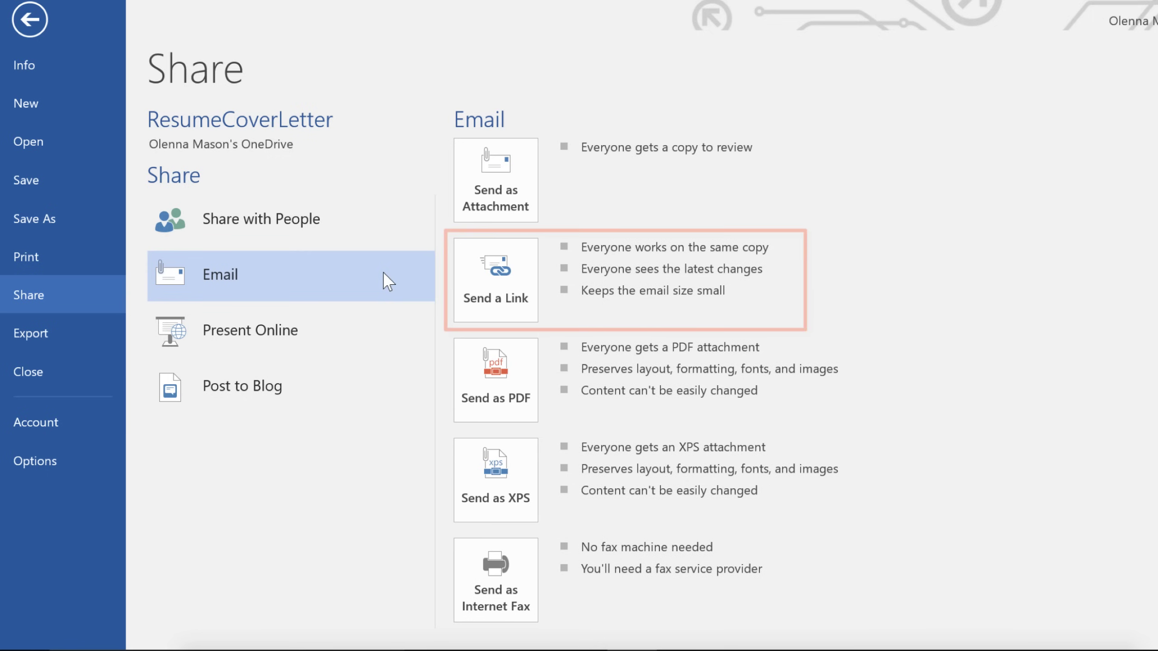